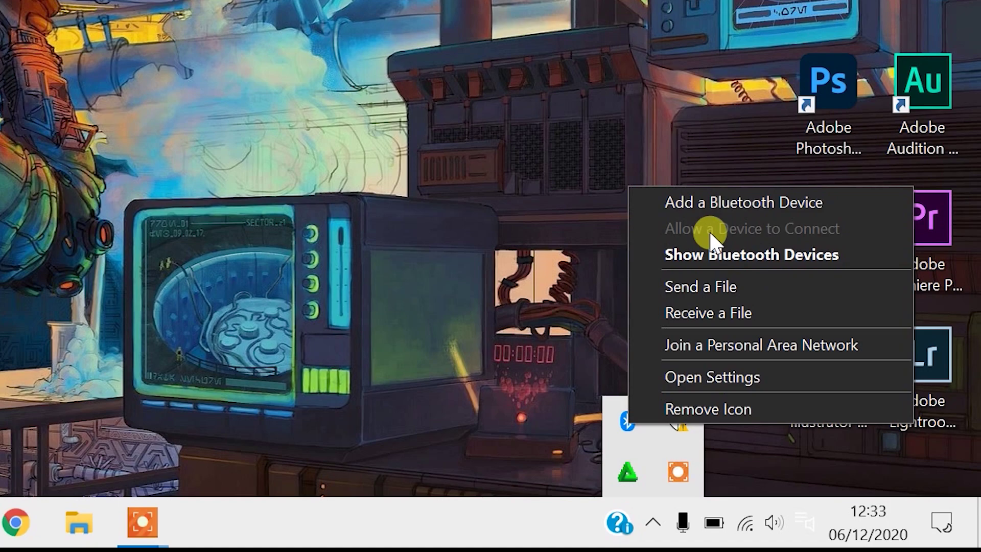
- Allow Bluetooth devices to find this PC in the additional Bluetooth options and apply the change
left_click(706, 254)
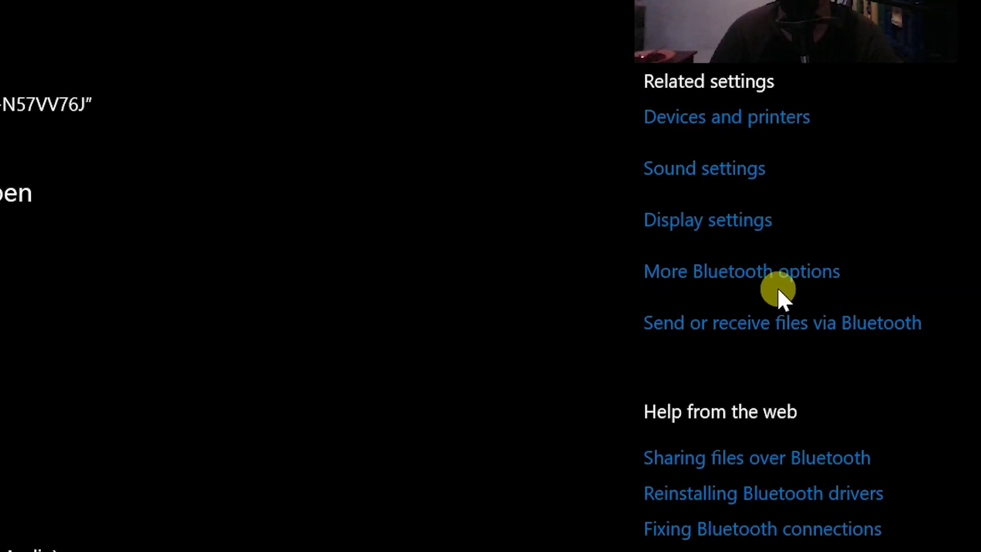
left_click(782, 286)
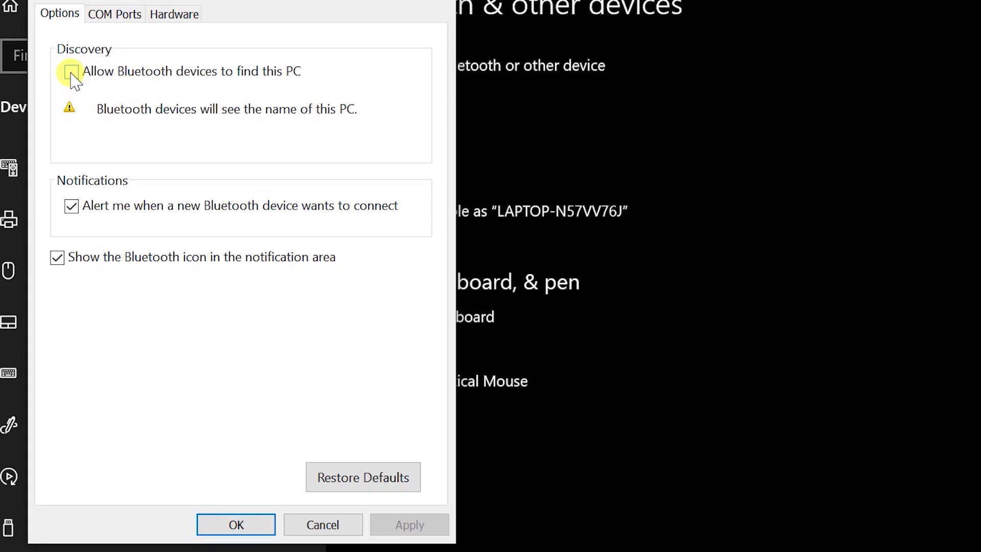
left_click(71, 73)
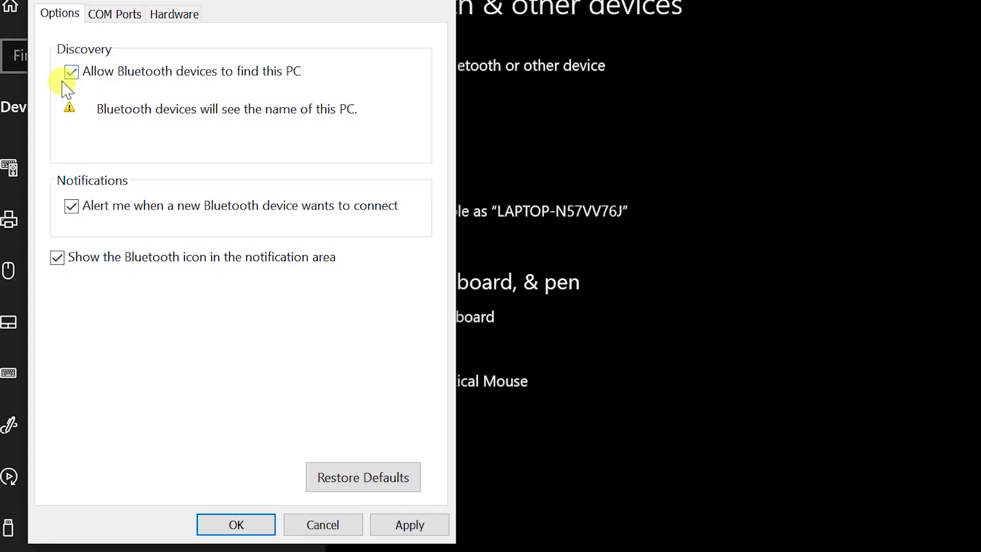
left_click(412, 526)
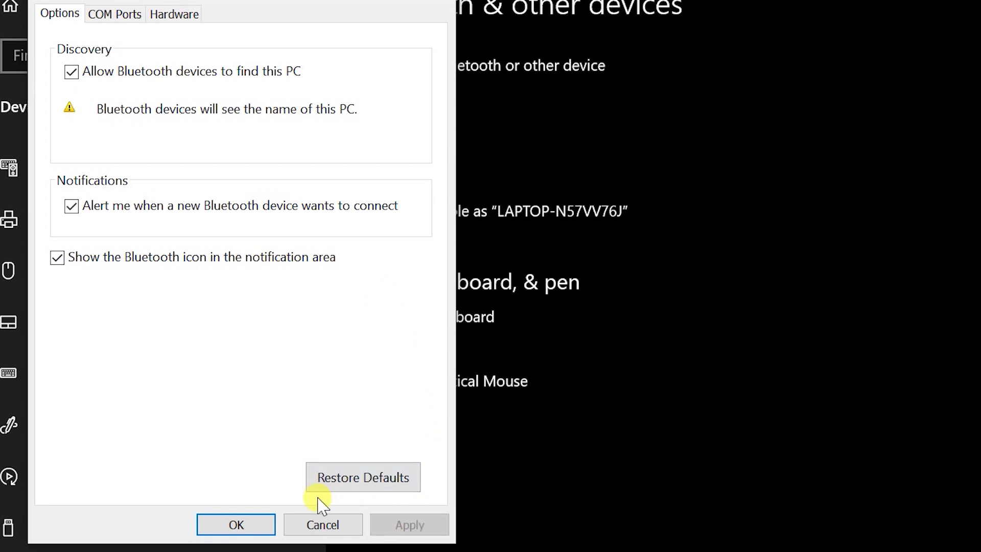
left_click(258, 525)
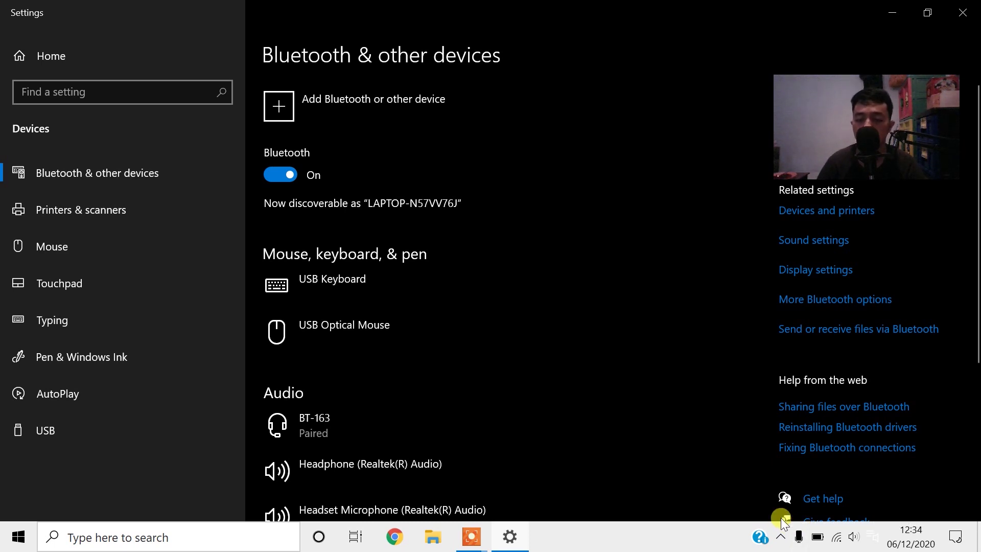
- Set the computer to receive a file over Bluetooth
left_click(782, 544)
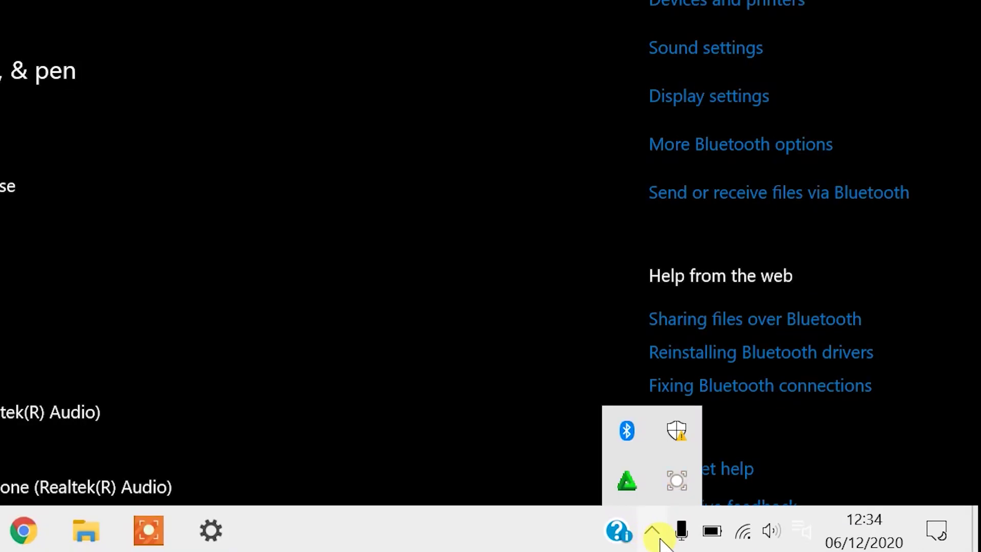
right_click(627, 431)
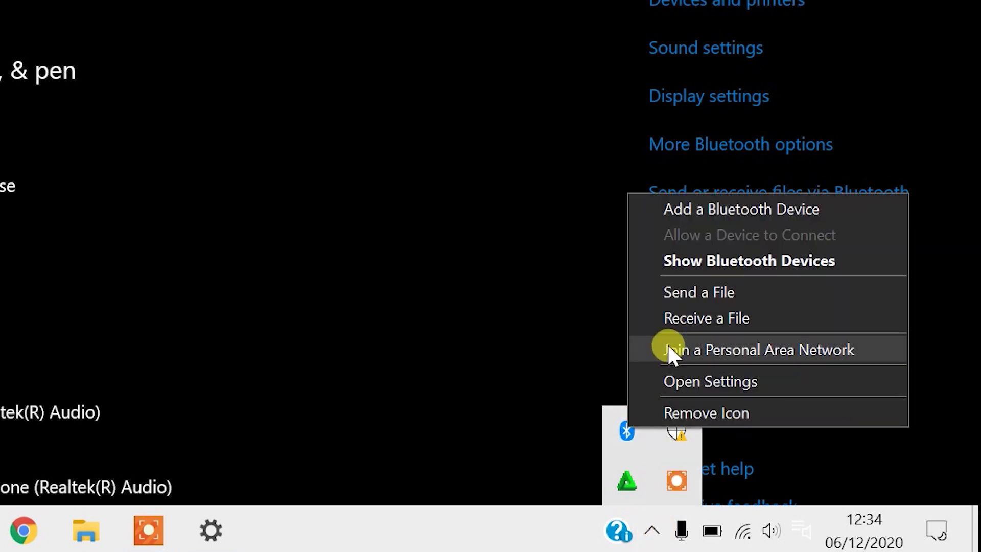
left_click(704, 318)
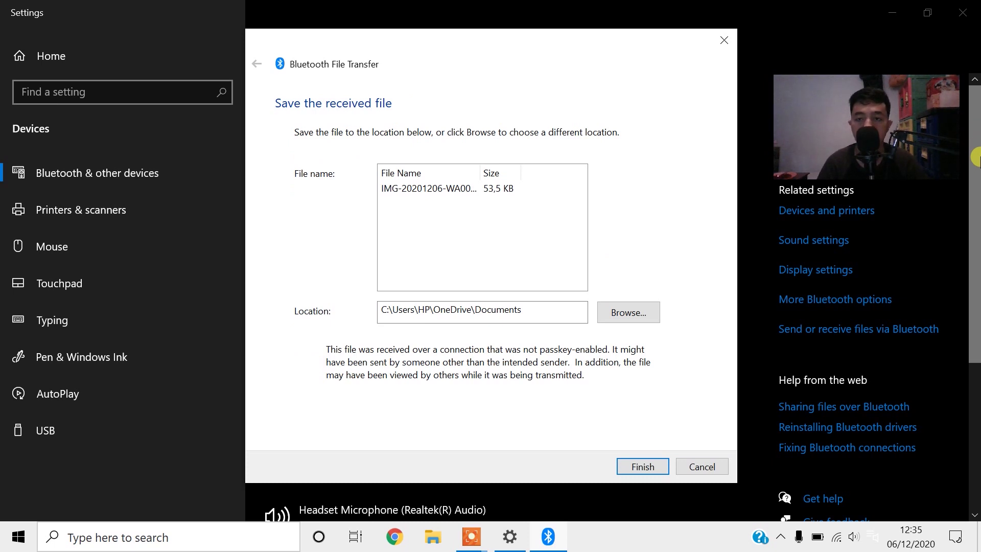
- Save the received image to the Downloads folder under This PC and complete the file transfer
left_click(623, 312)
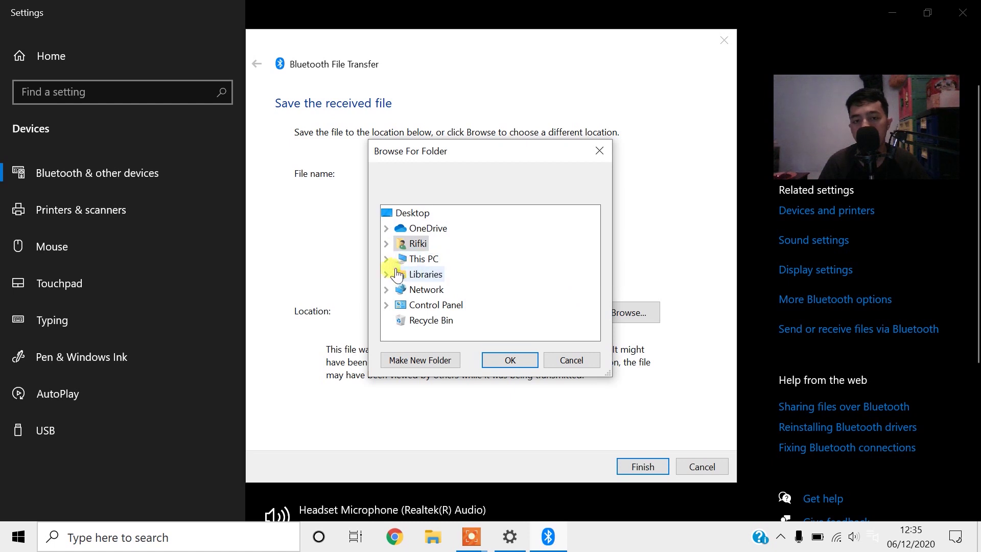
left_click(386, 259)
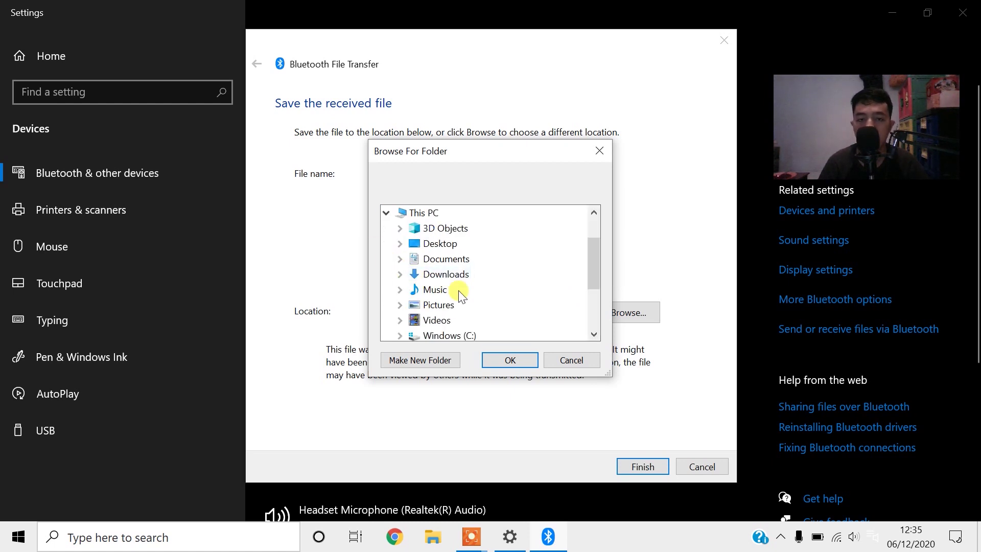
left_click(445, 274)
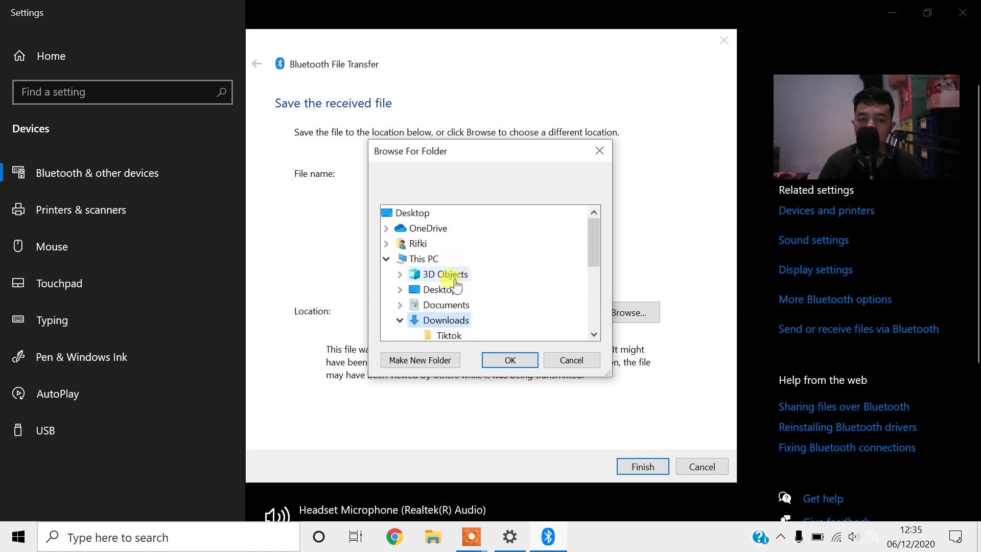
left_click(518, 360)
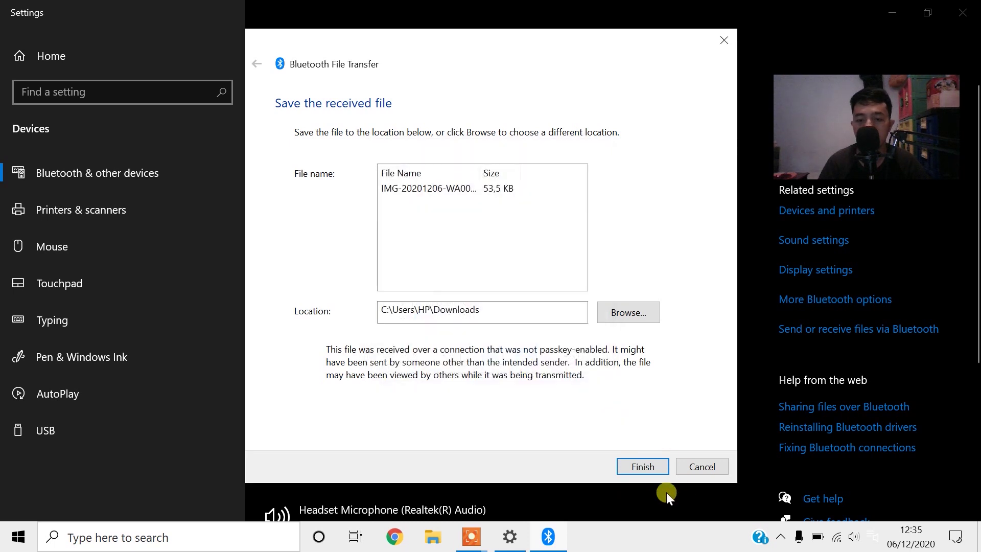
left_click(656, 466)
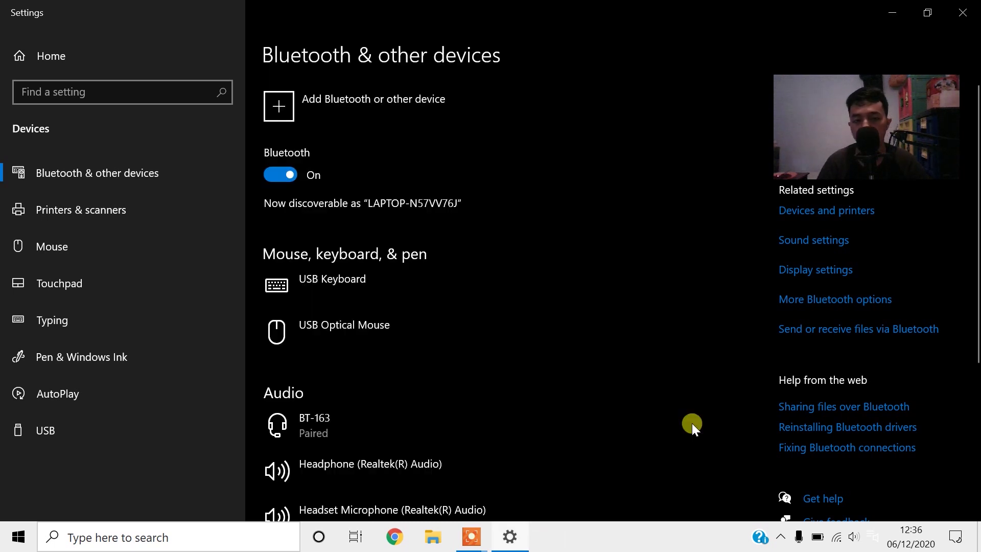
- Send the image IMG-20201206-WA0001 from Downloads over Bluetooth to the Galaxy J7 + phone, using authentication
left_click(432, 536)
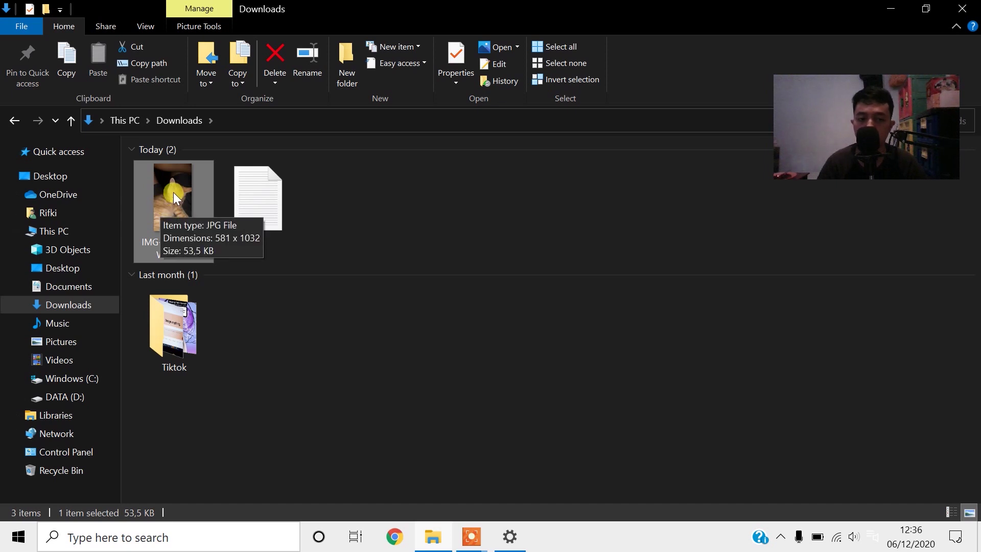
right_click(173, 192)
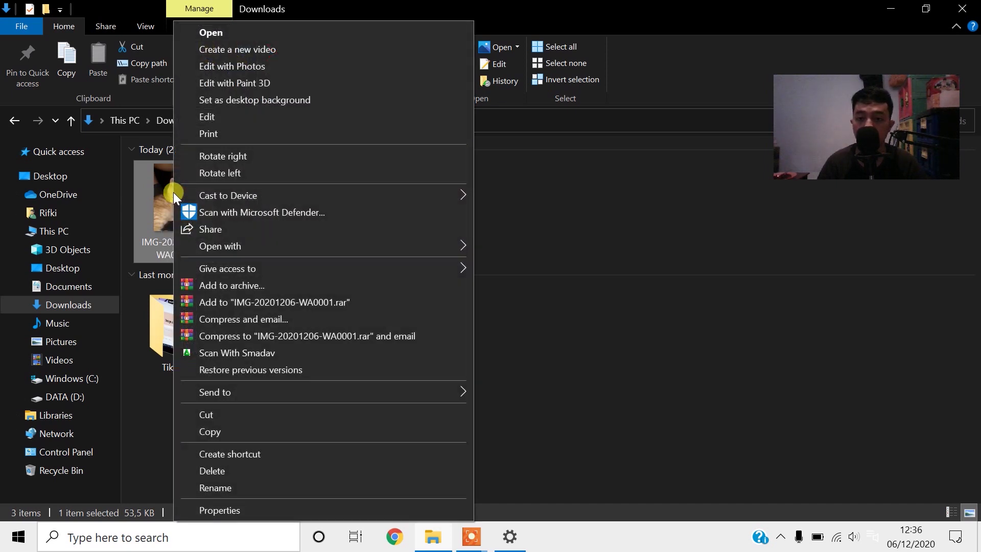
mouse_move(223, 390)
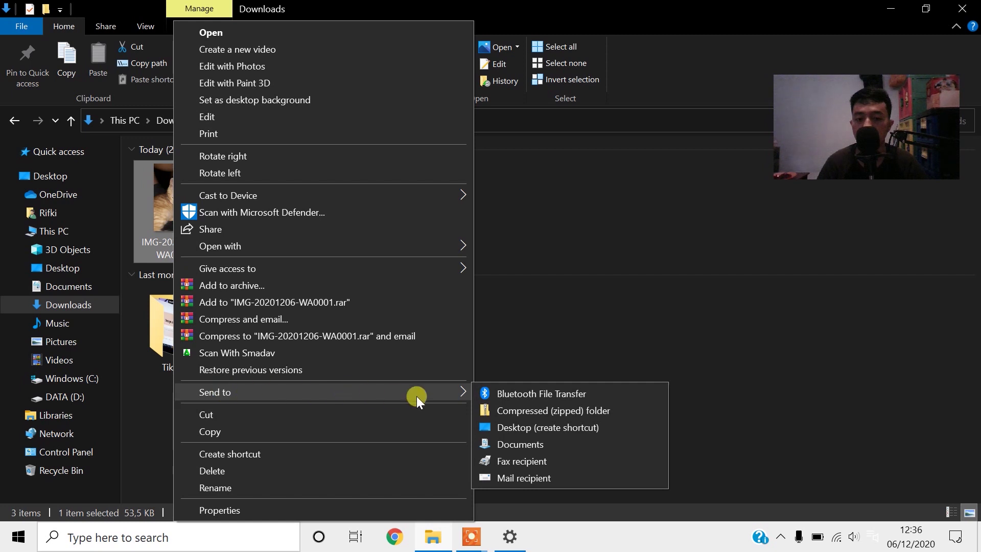
left_click(505, 391)
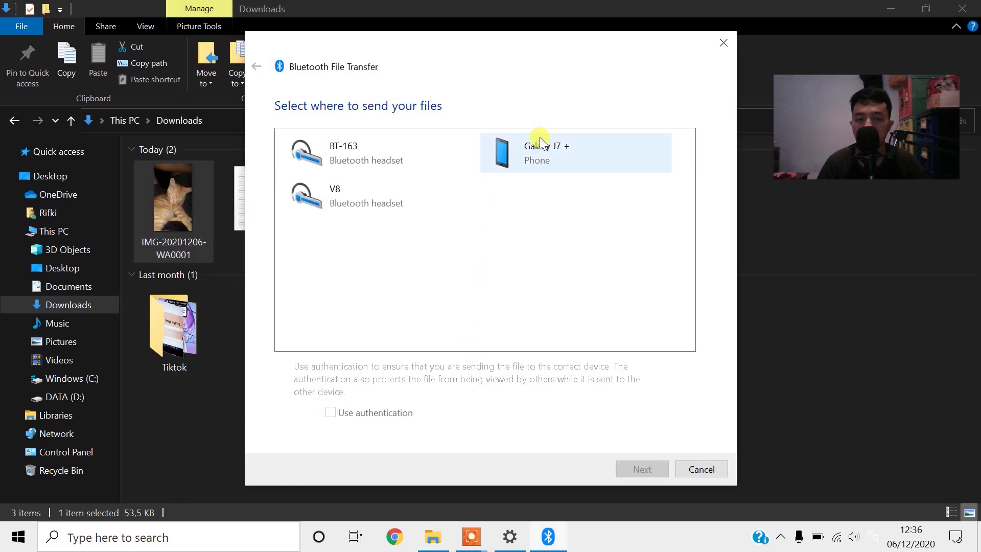
left_click(561, 155)
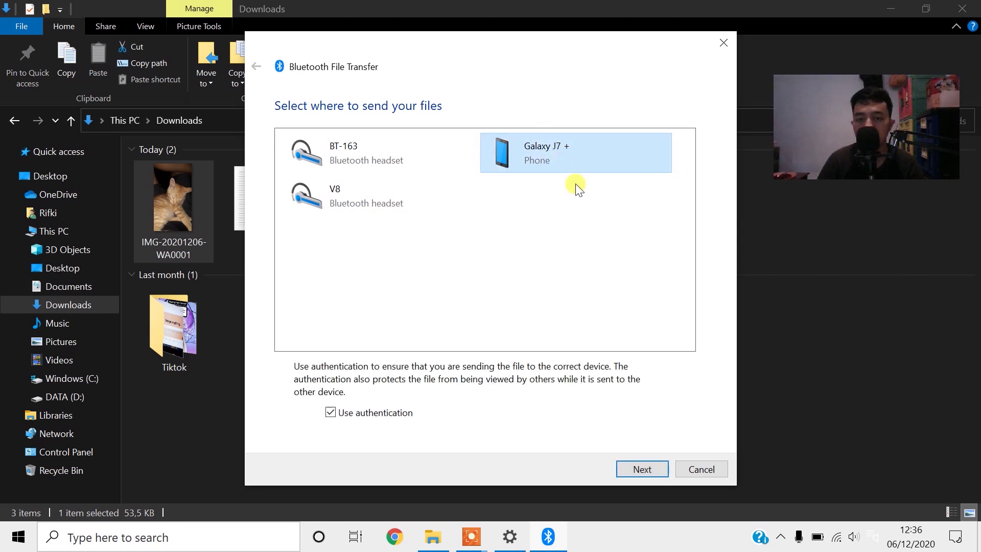
left_click(656, 469)
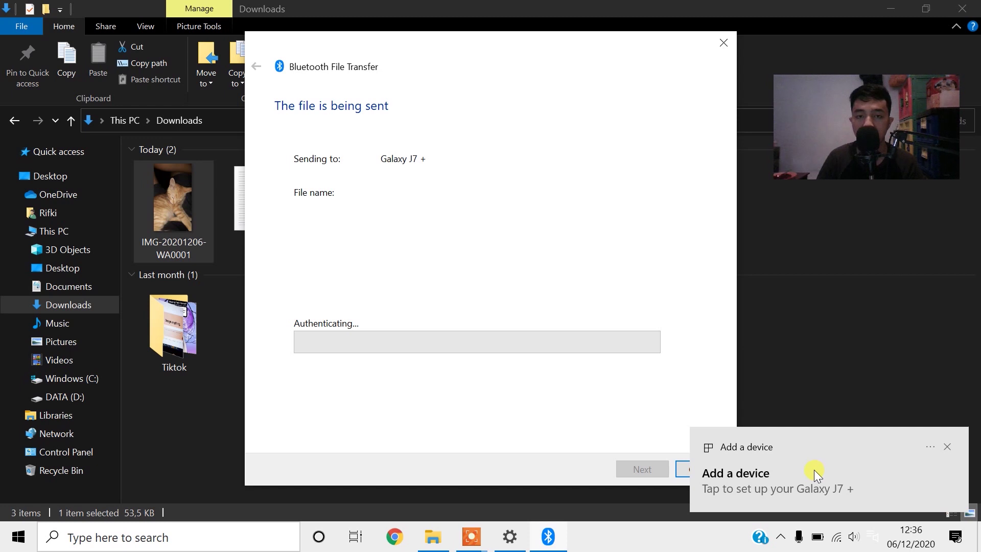
- Allow the Galaxy J7 + to pair with this computer and return to the Bluetooth file transfer
left_click(755, 470)
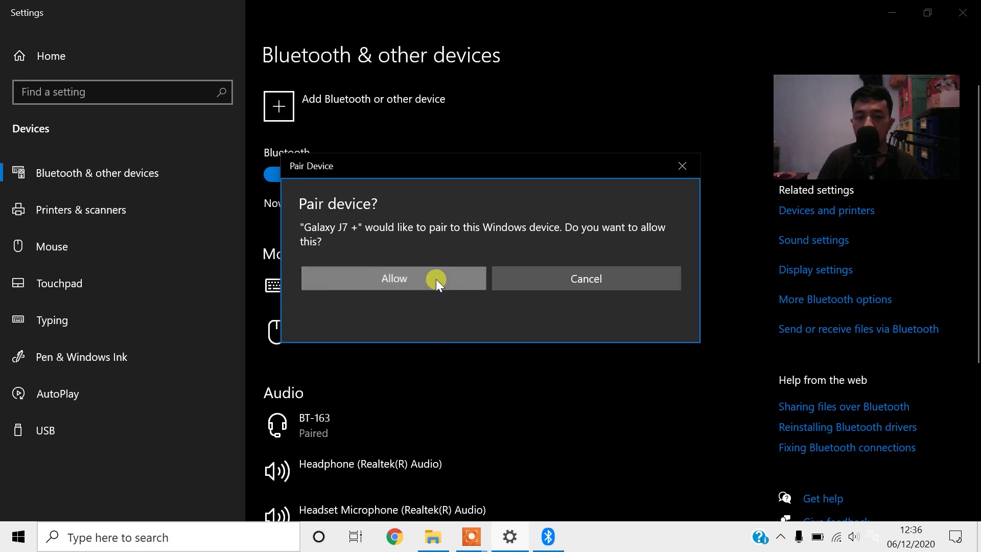
left_click(436, 278)
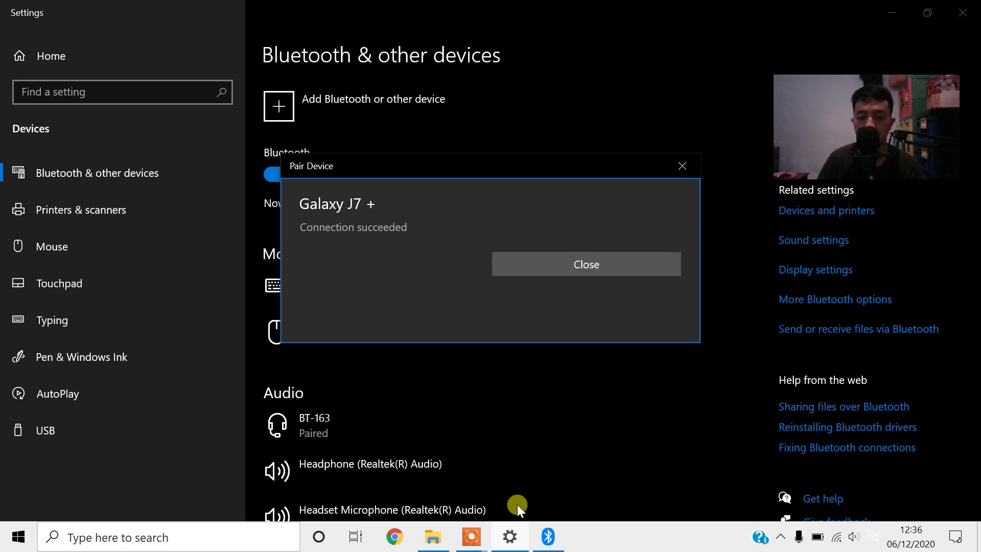
left_click(548, 536)
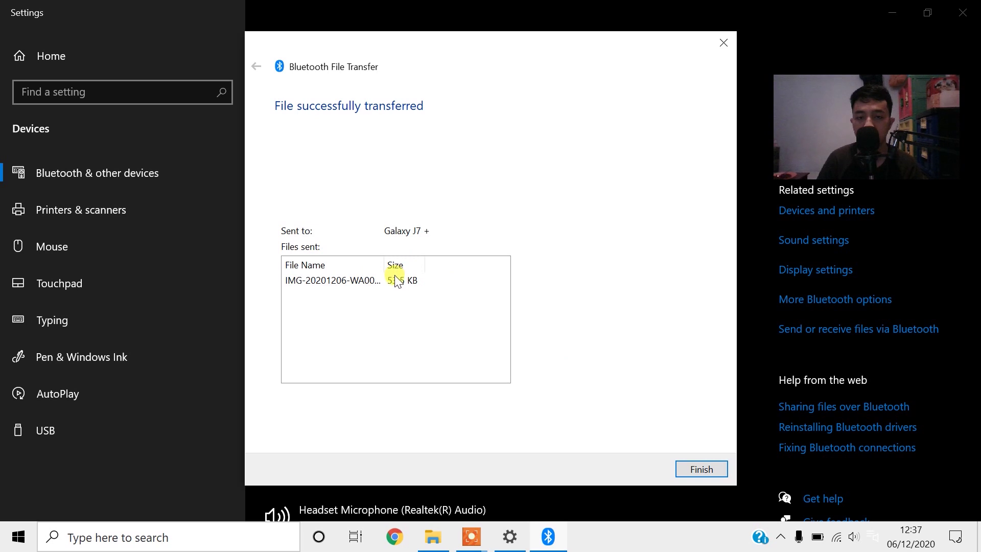
- Finish the Bluetooth file transfer and close the pairing dialog, Settings and File Explorer
left_click(712, 470)
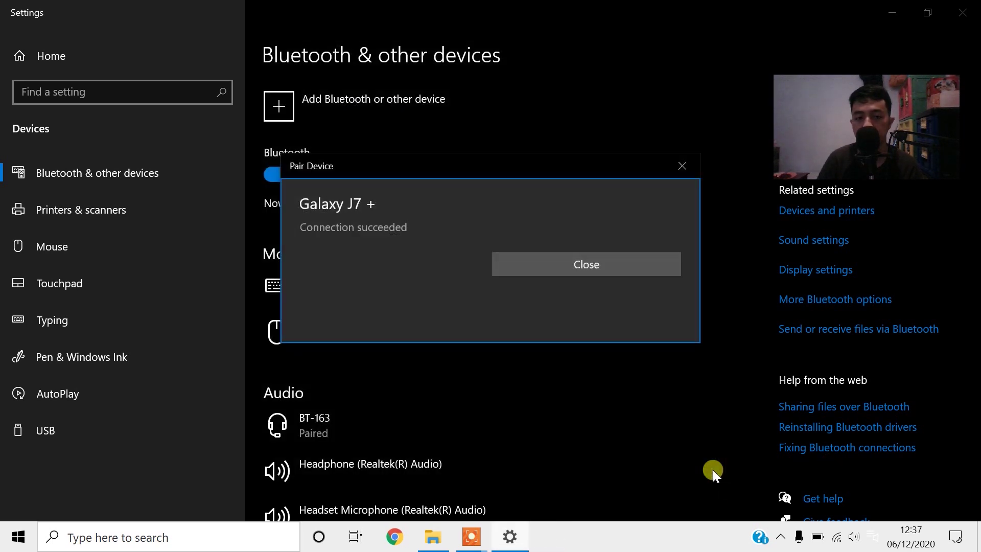
left_click(612, 265)
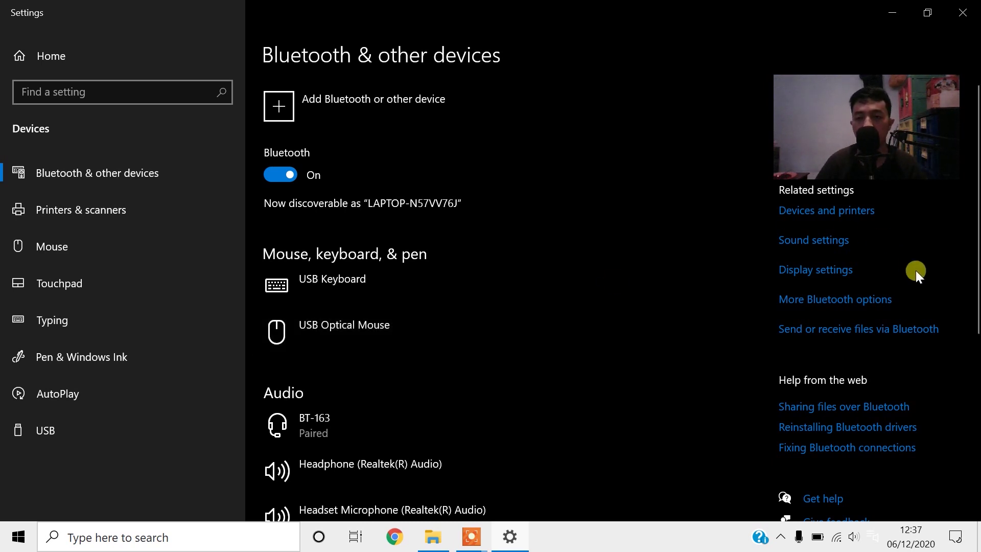
left_click(963, 11)
left_click(965, 8)
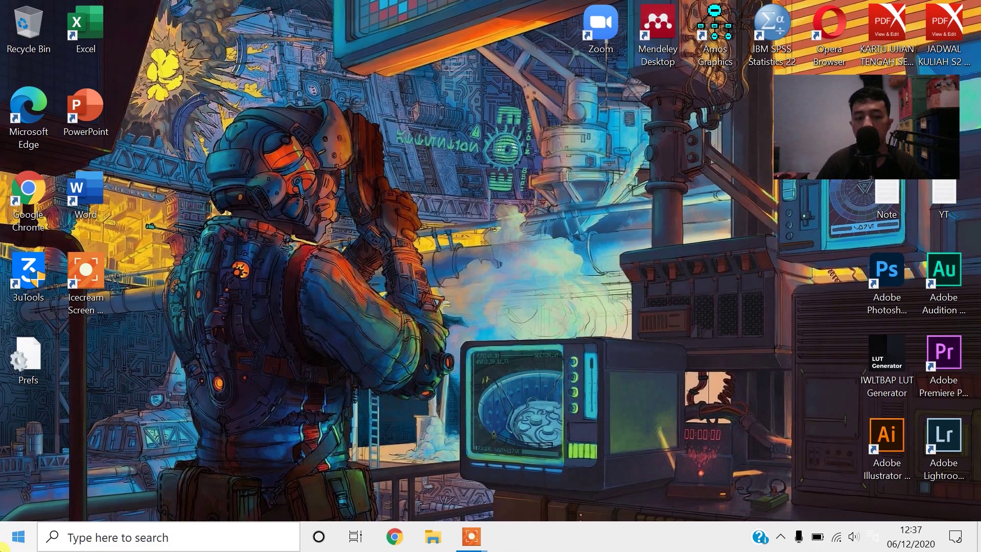
- Switch to Device Manager and expand the Bluetooth device category
right_click(1, 547)
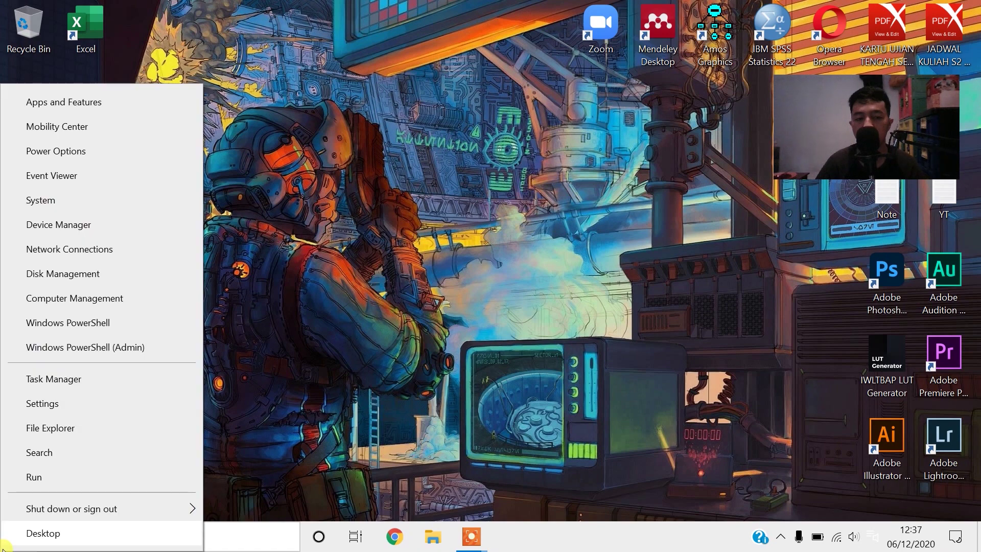
left_click(97, 225)
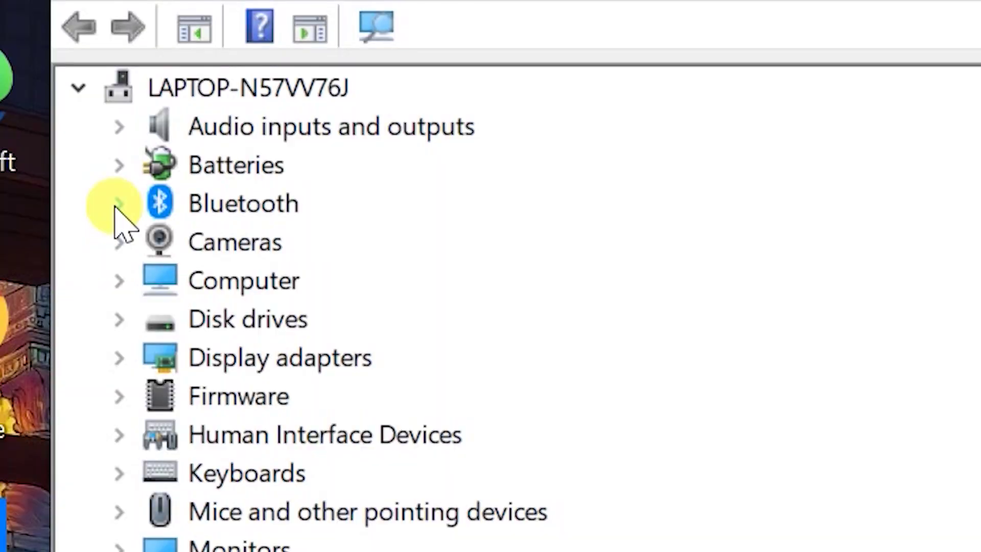
left_click(119, 203)
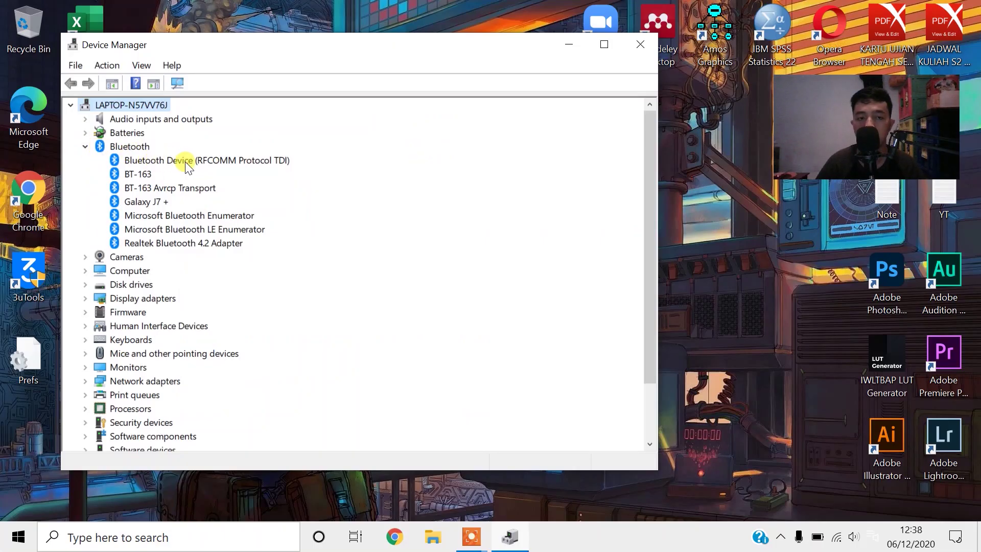
- Run an automatic driver update search for Bluetooth Device (RFCOMM Protocol TDI) and close the update wizard
left_click(233, 162)
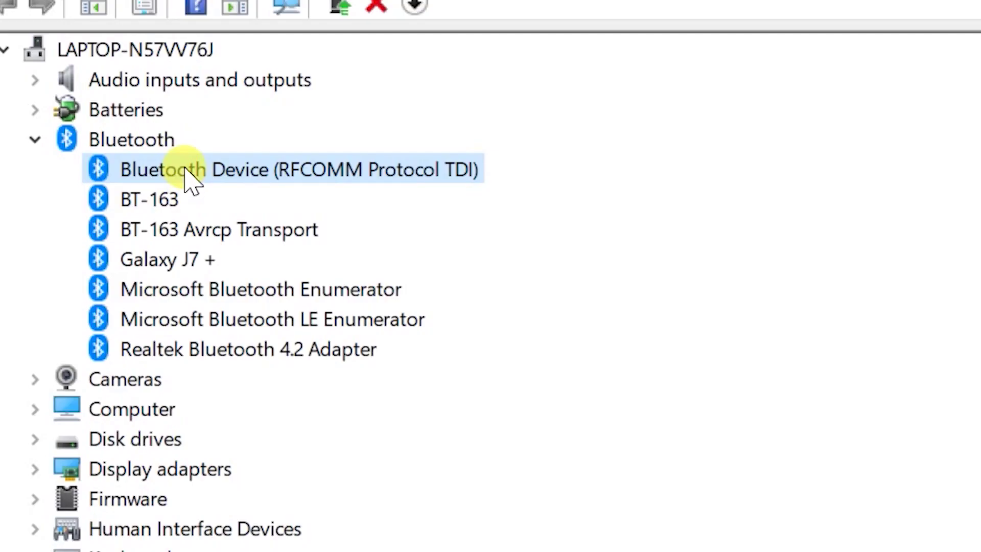
right_click(191, 175)
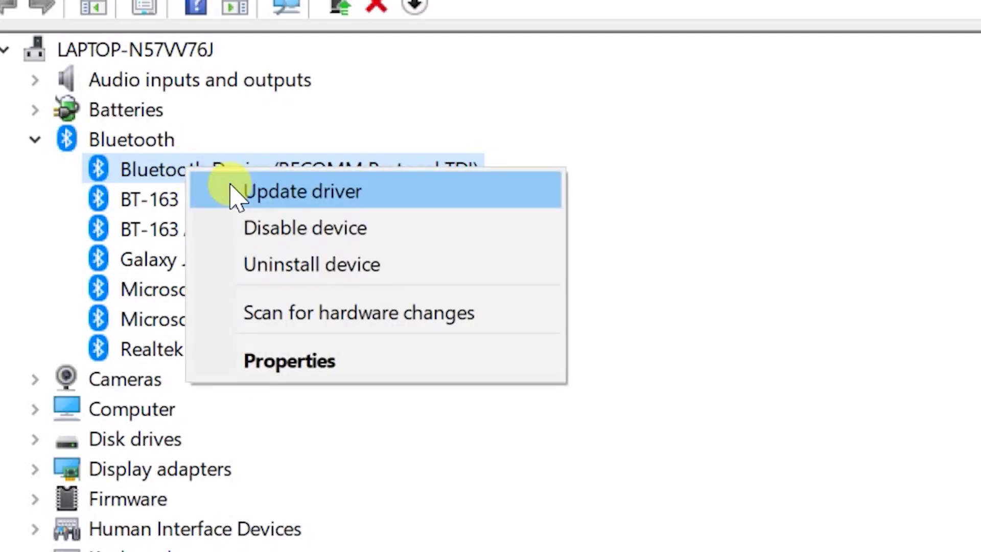
left_click(215, 191)
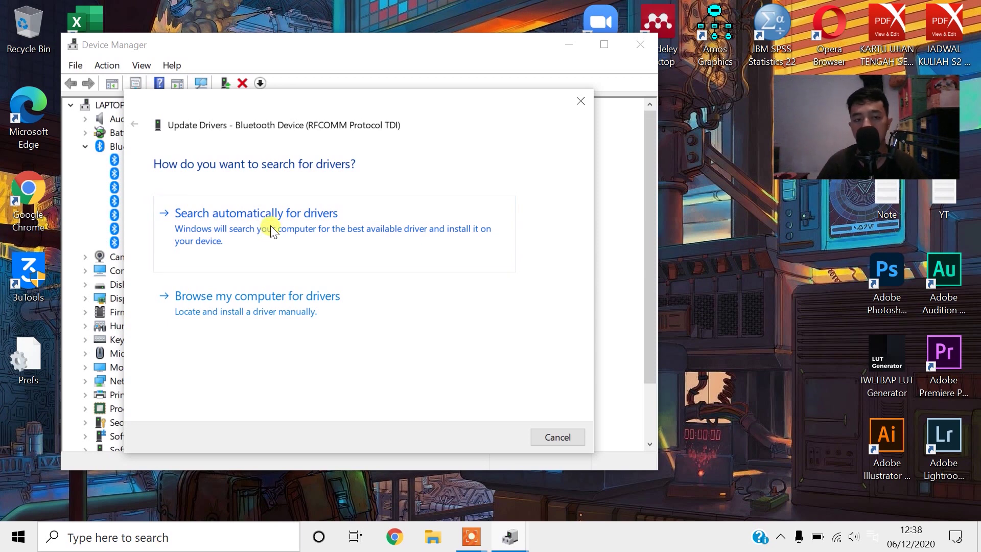
left_click(271, 226)
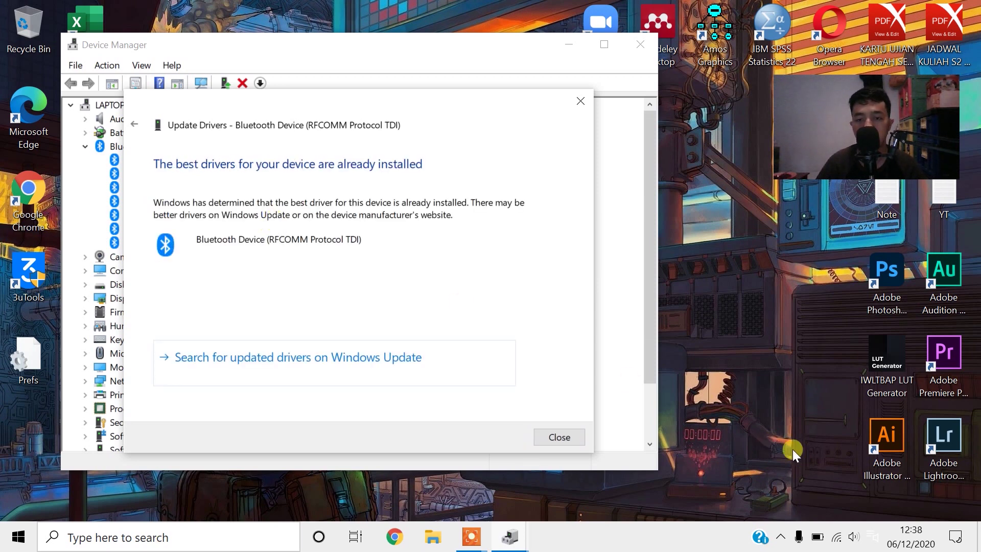
left_click(560, 436)
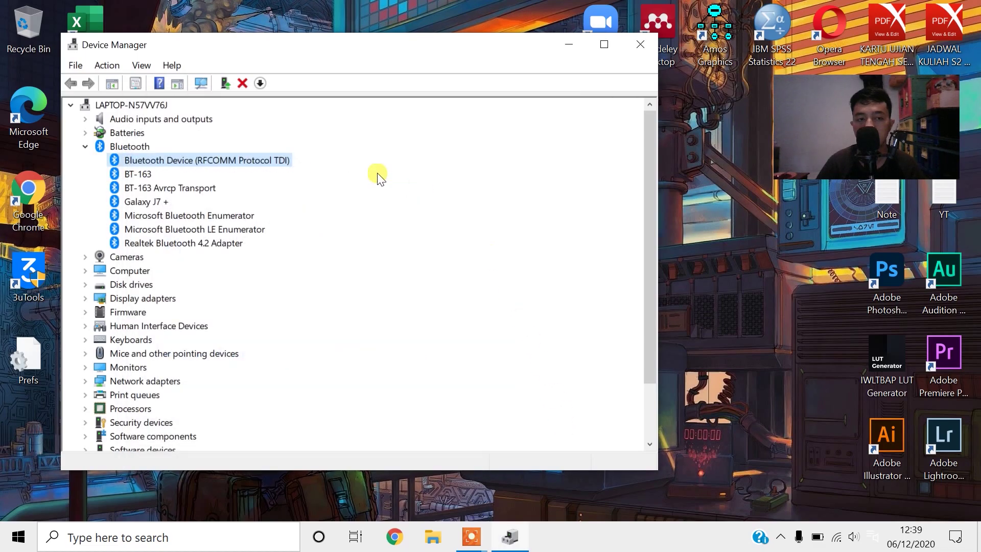
- Run an automatic driver update search for Microsoft Bluetooth Enumerator and close the update wizard
left_click(151, 217)
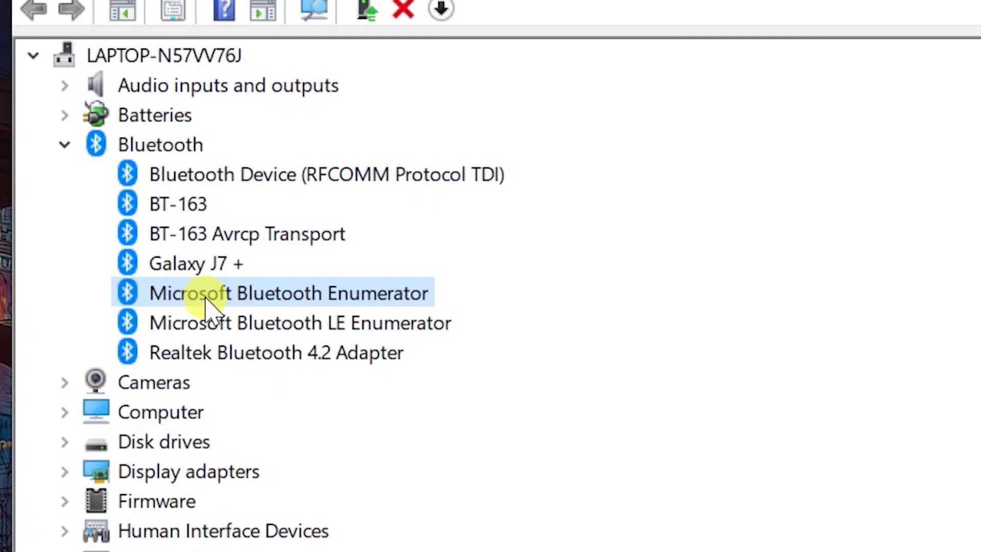
right_click(246, 293)
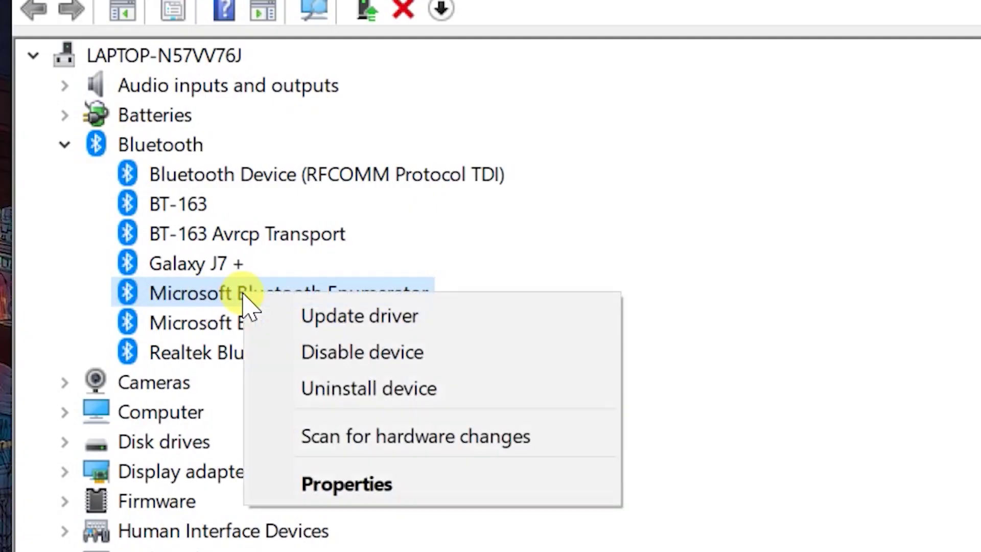
left_click(305, 319)
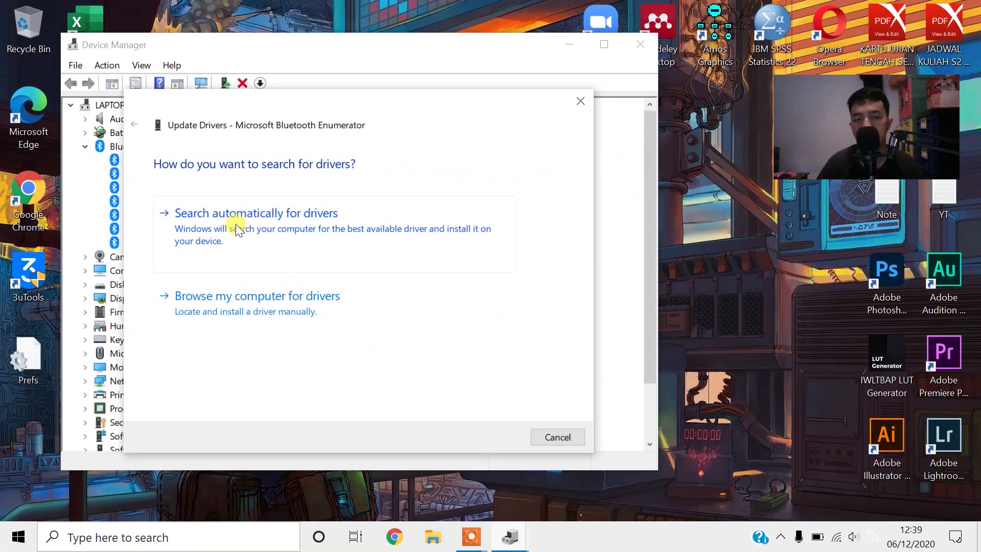
left_click(248, 223)
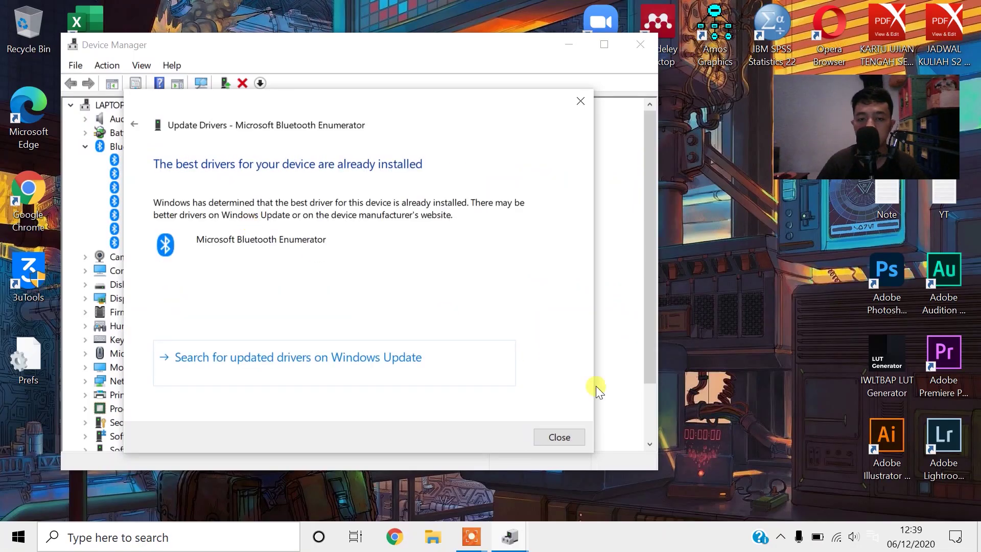
left_click(574, 437)
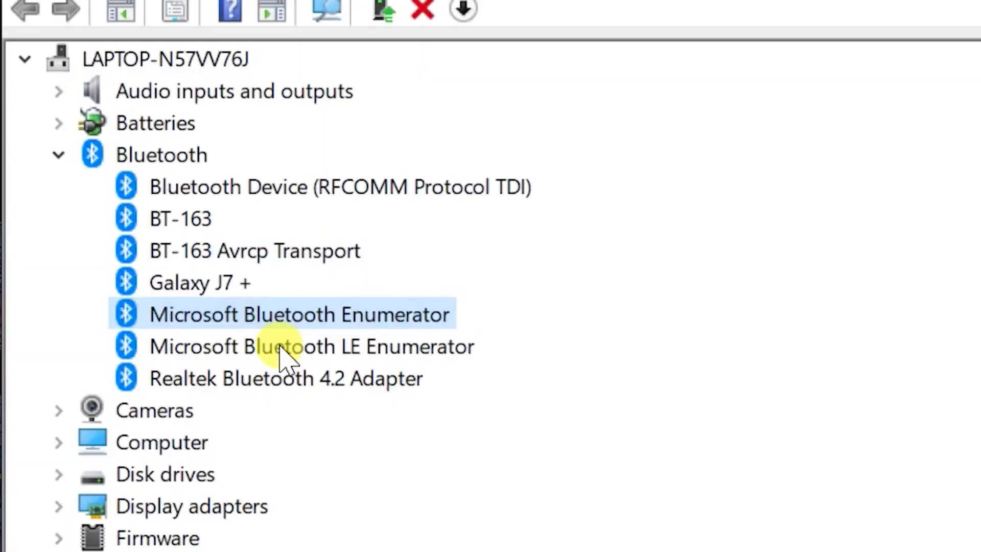
- Run an automatic driver update search for Microsoft Bluetooth LE Enumerator and close the update wizard
right_click(281, 353)
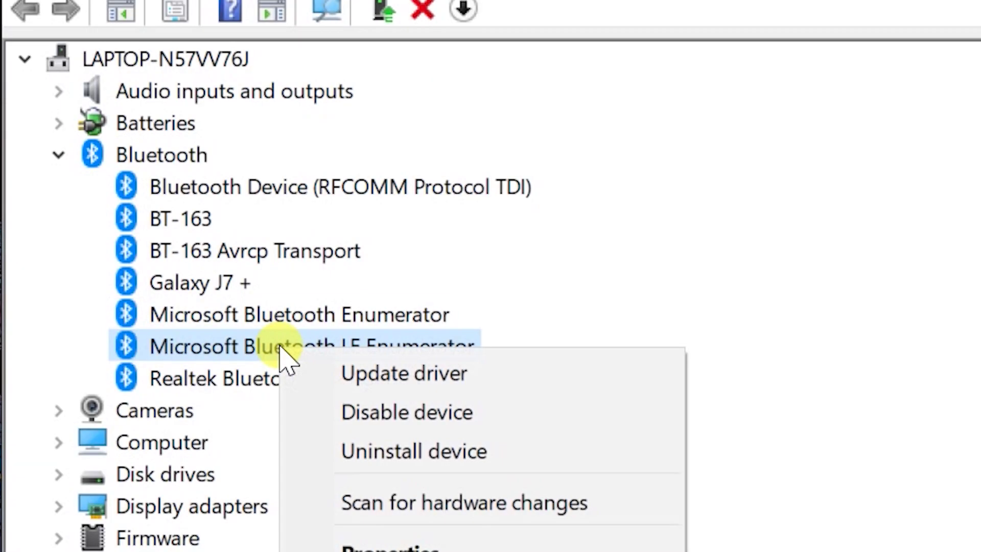
left_click(326, 377)
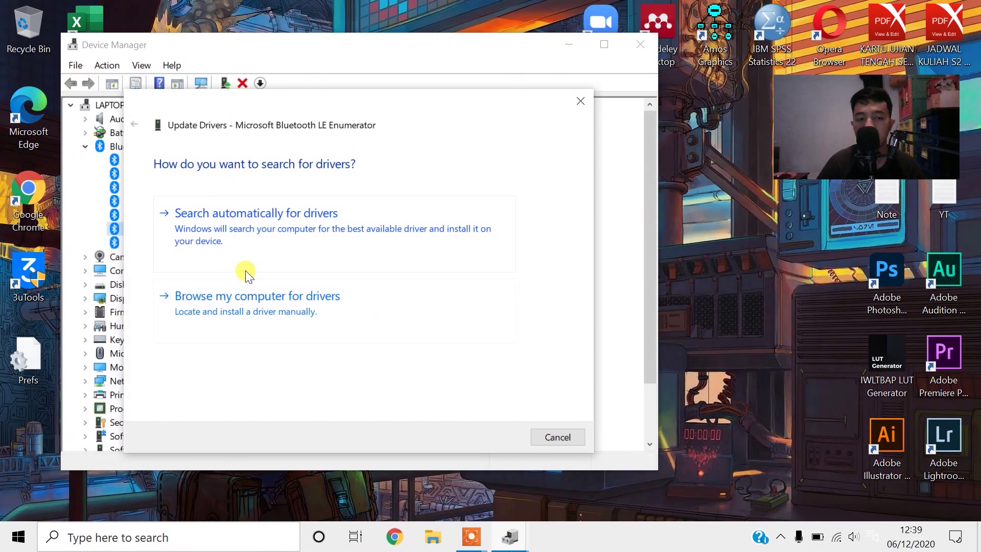
left_click(246, 225)
left_click(563, 437)
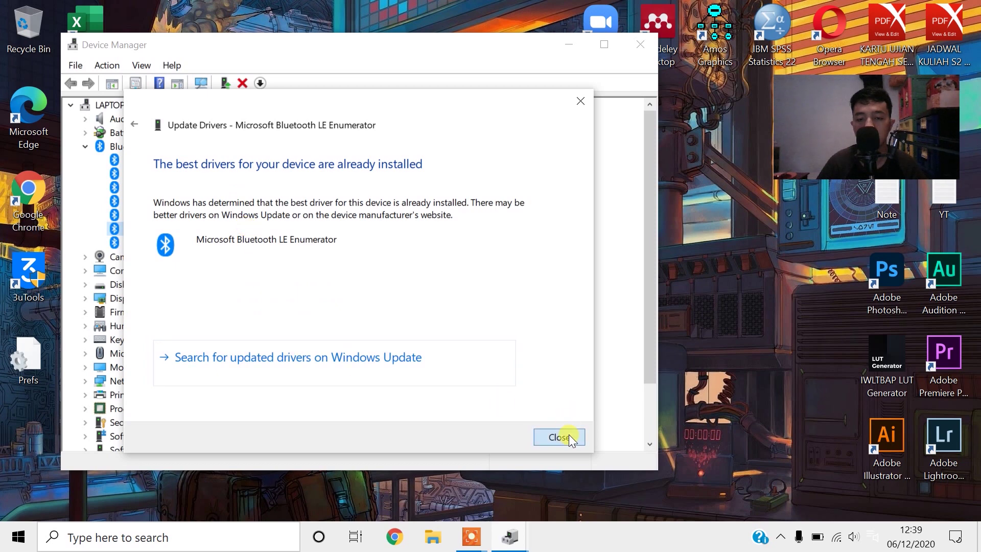
- Run an automatic driver update search for Realtek Bluetooth 4.2 Adapter, and close the update wizard and Device Manager
right_click(181, 245)
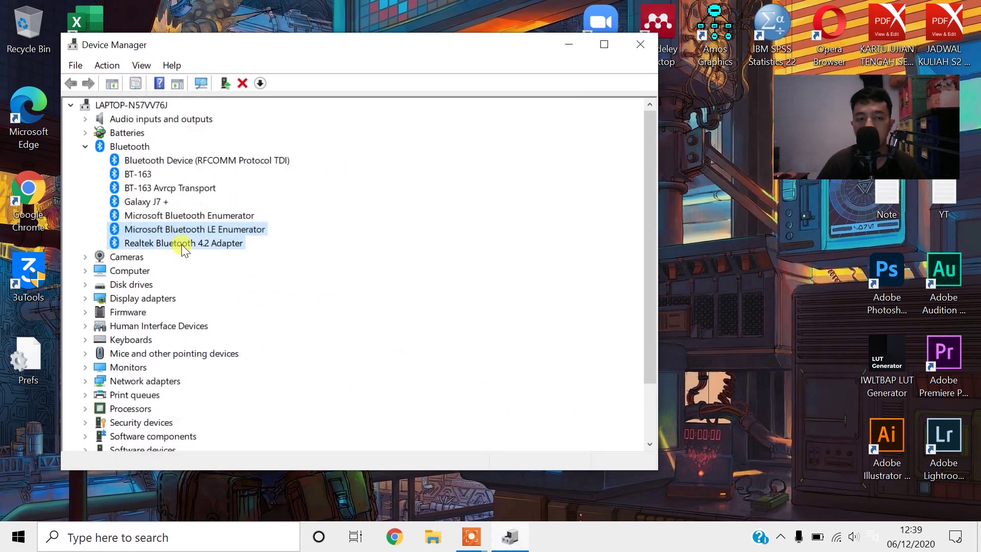
left_click(215, 252)
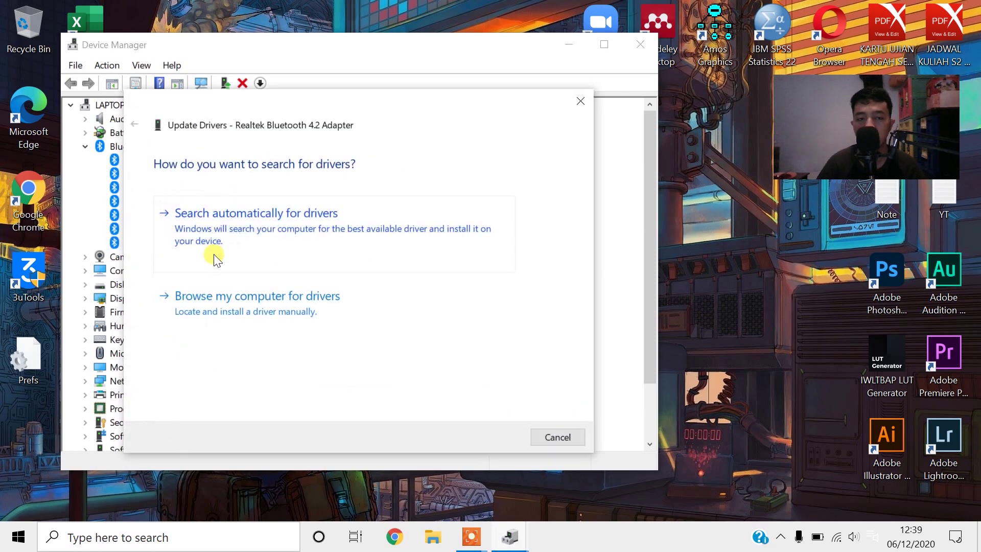
left_click(309, 239)
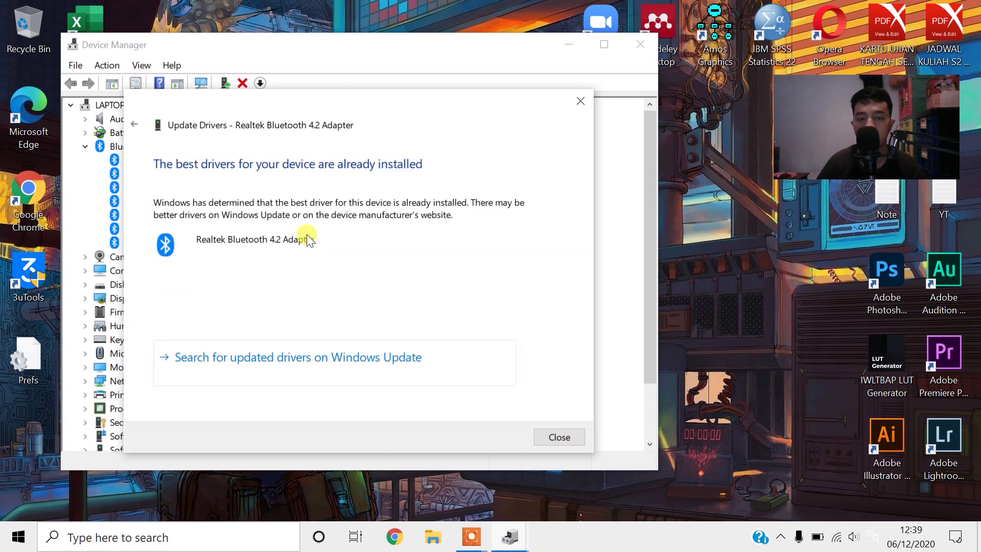
left_click(572, 433)
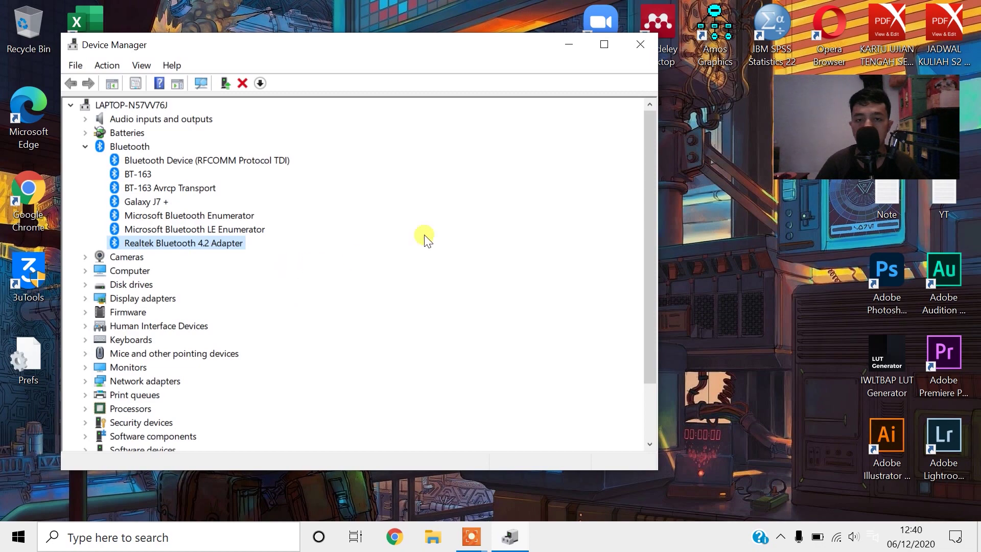
left_click(635, 44)
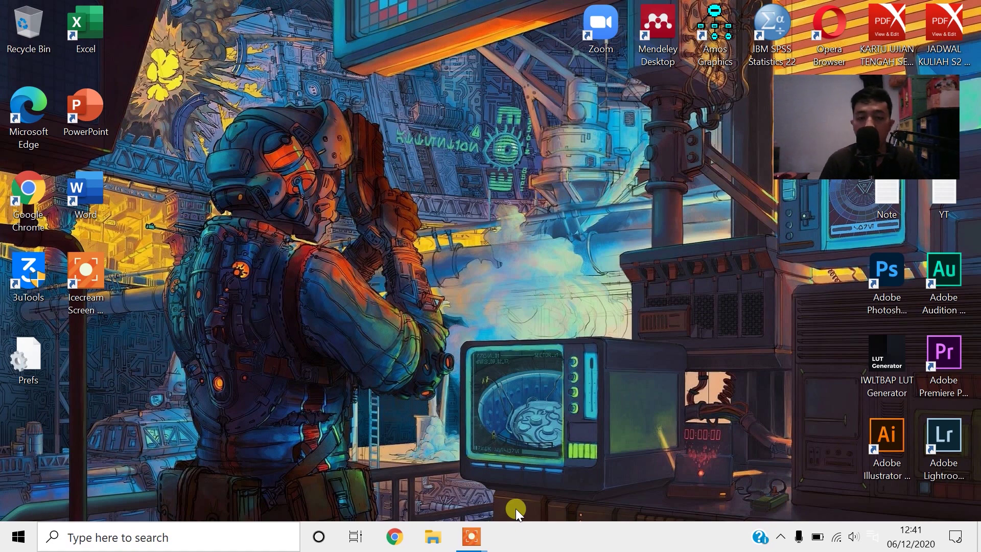
- Search Windows for the Services app and open it
left_click(156, 533)
type("s")
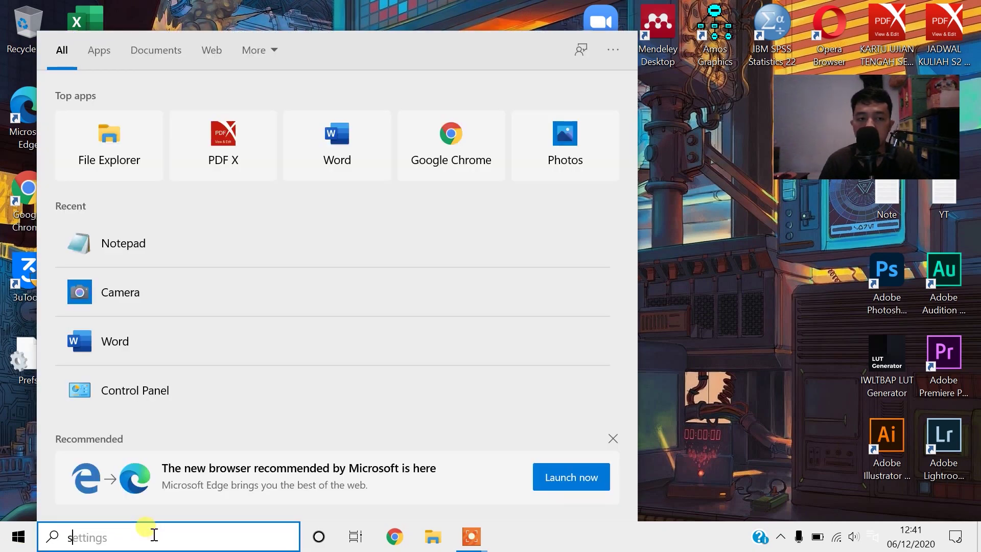
type("er")
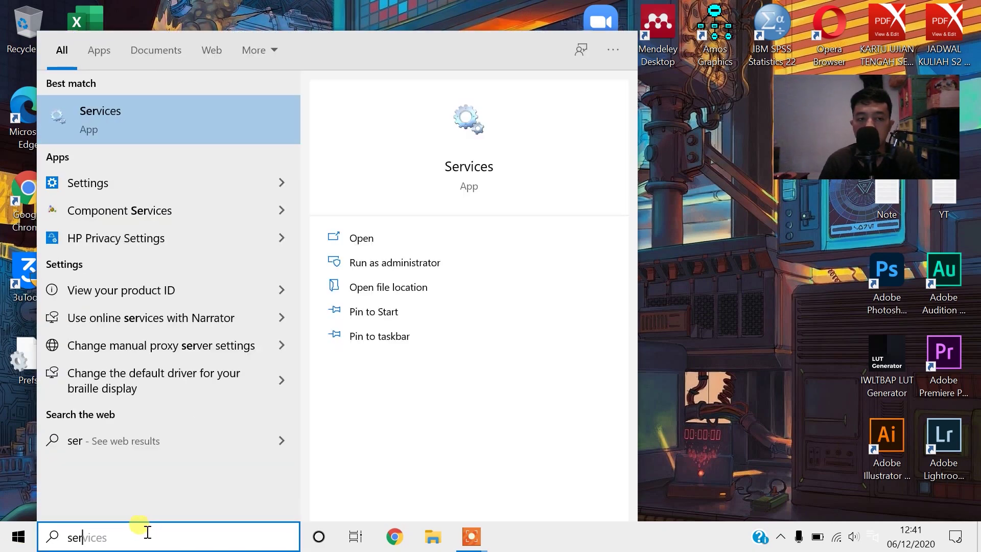
left_click(140, 124)
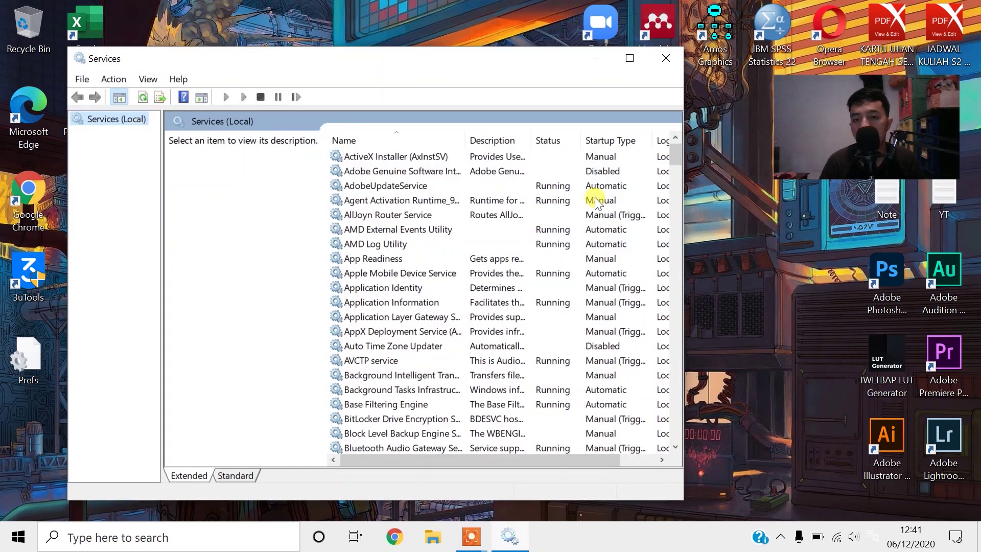
- Restart the Bluetooth Support Service in the list of local services
left_click_drag(677, 149, 678, 173)
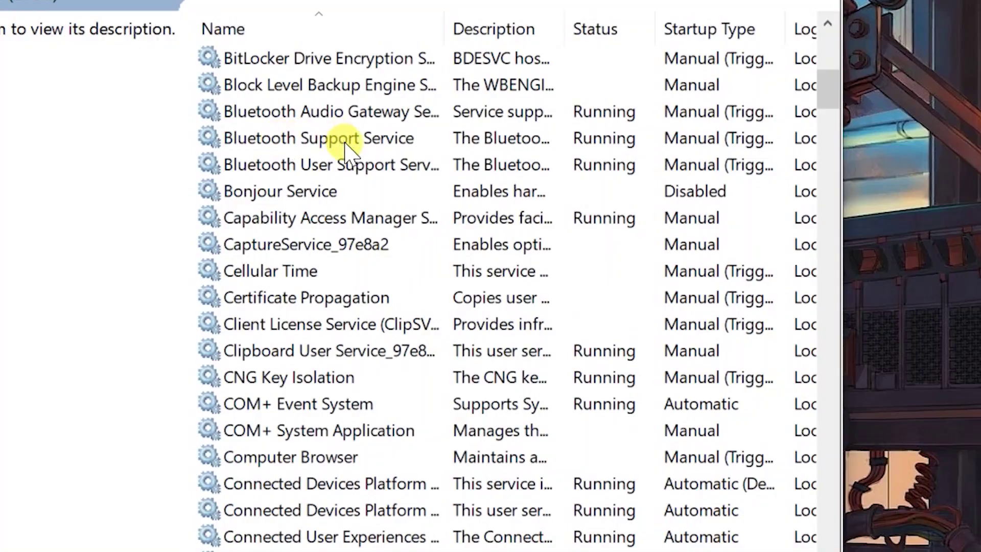
left_click(359, 138)
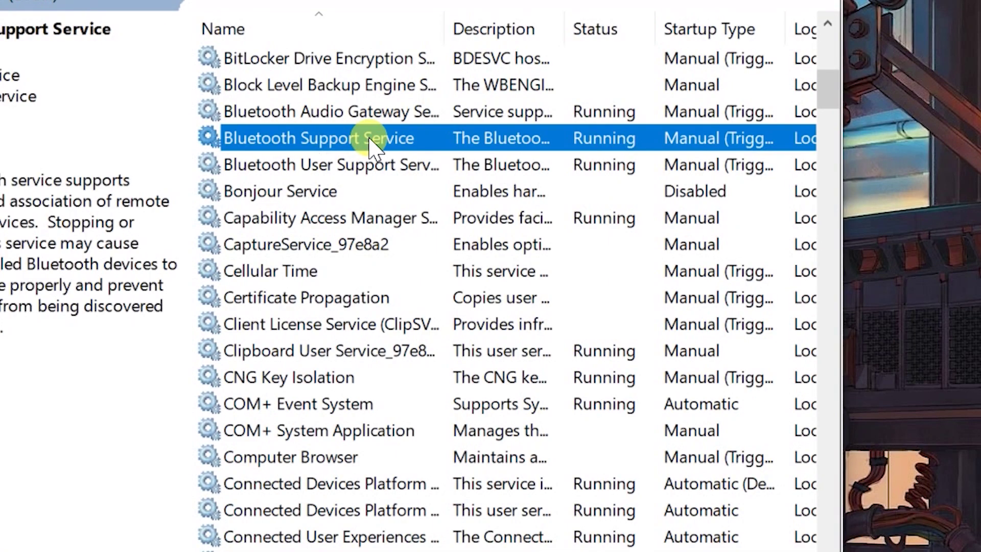
right_click(358, 135)
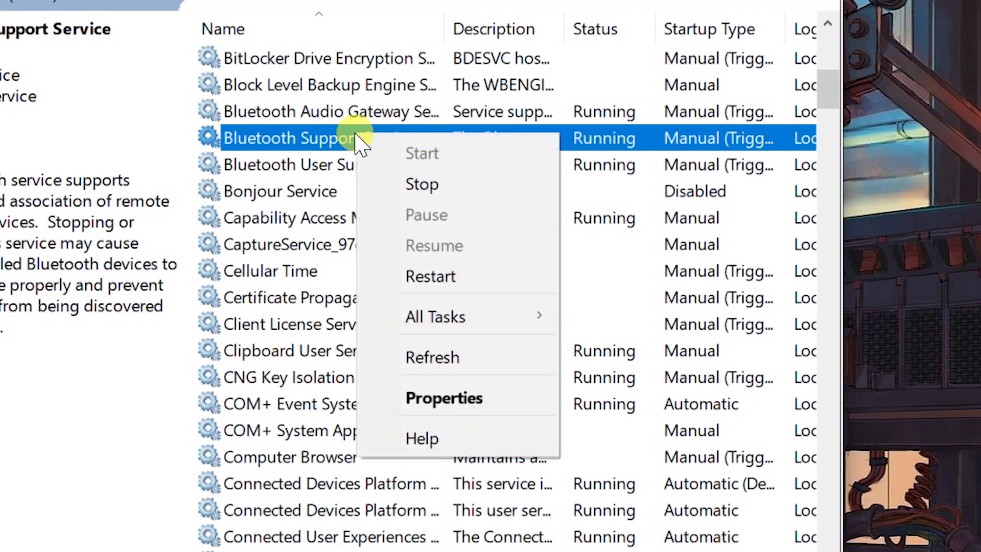
left_click(443, 277)
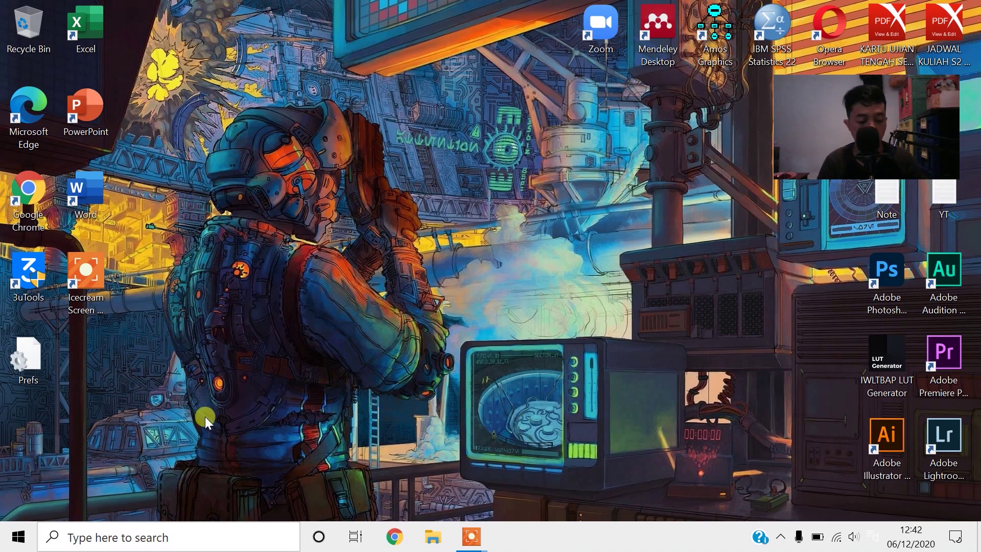
- Search Windows for the Windows Update settings, open them to check the update page, and close Settings
left_click(164, 541)
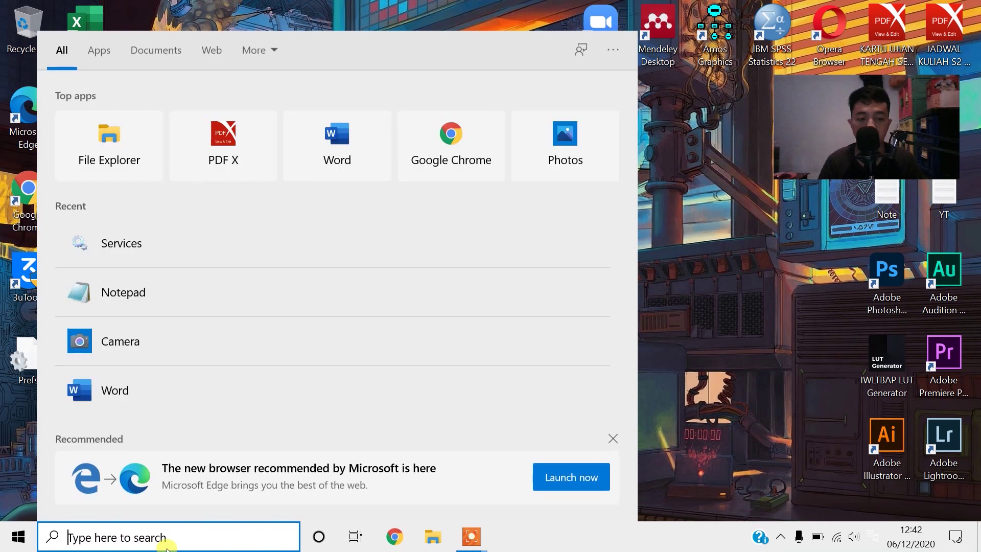
type("winb")
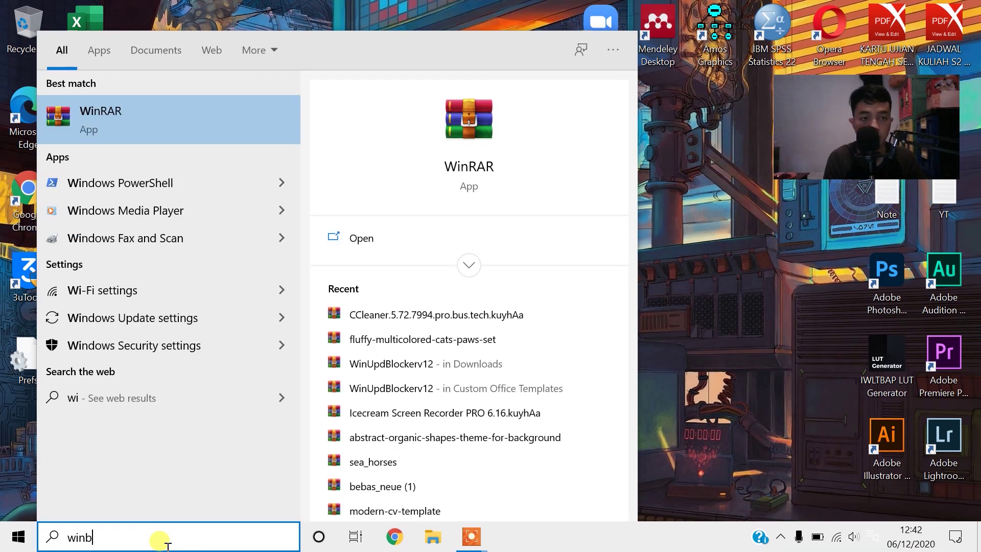
key("BackSpace")
type("dows ")
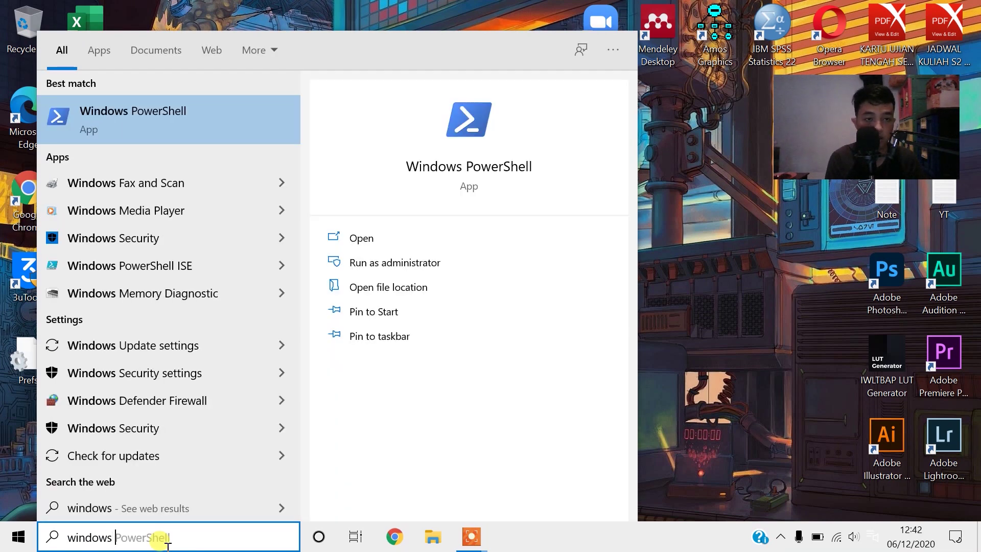
type("u")
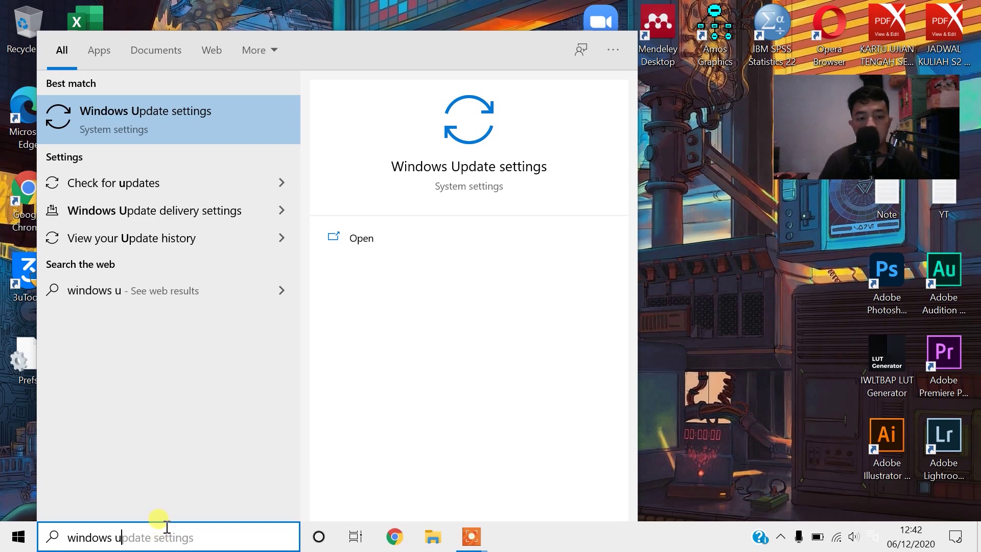
left_click(205, 118)
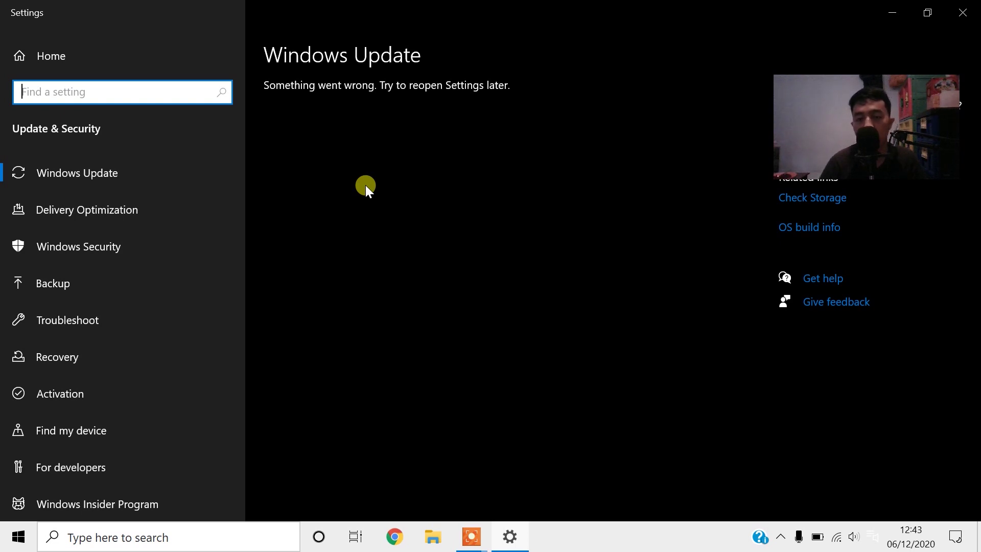
key("alt+F4")
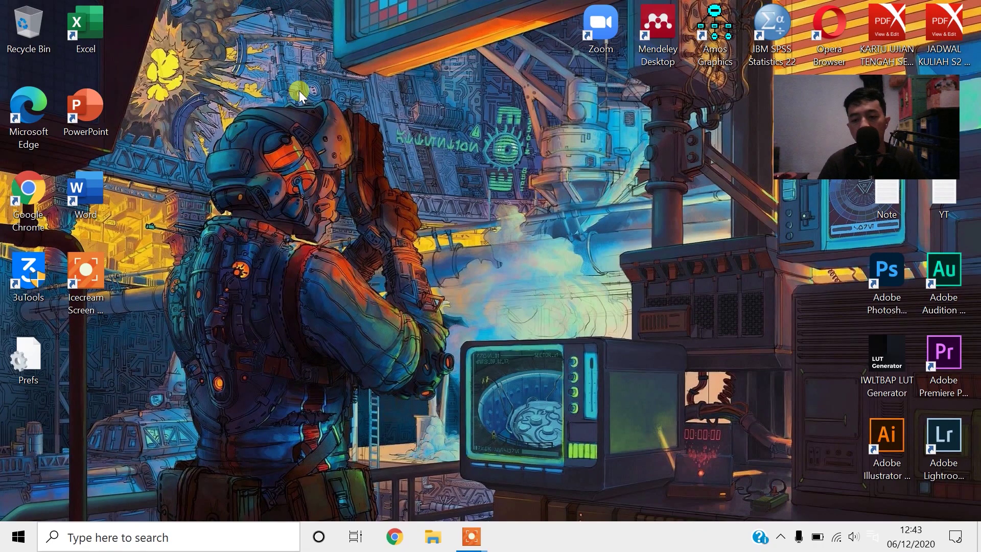